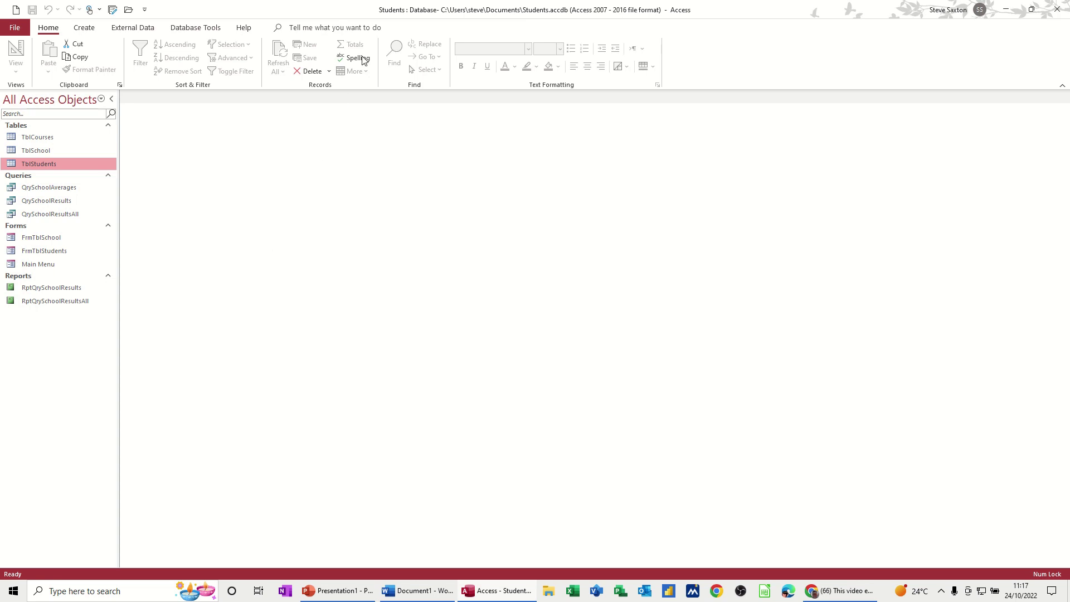
Open TblStudents in Datasheet View to list its 11 student records
{"action": "double_click", "coordinate": [39, 164]}
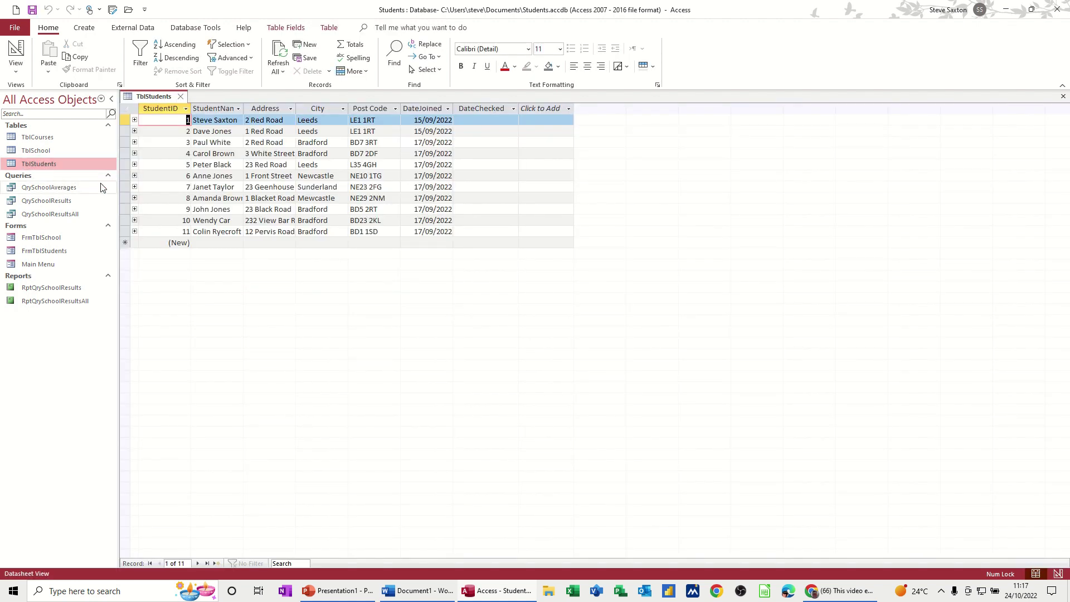
{"action": "left_click", "coordinate": [319, 105]}
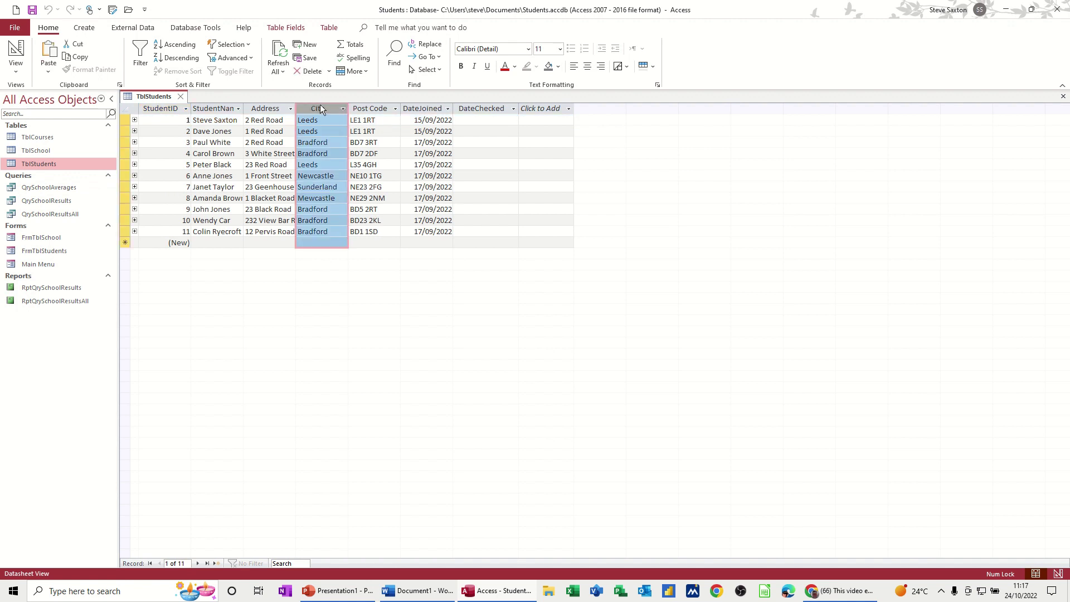
{"action": "left_click", "coordinate": [479, 108]}
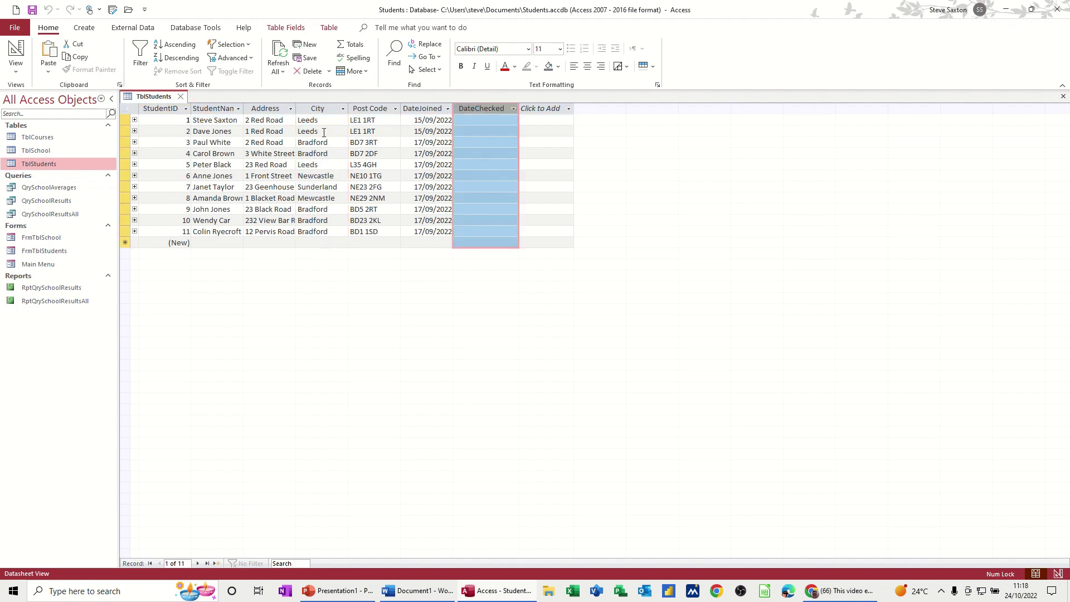
{"action": "left_click", "coordinate": [16, 53]}
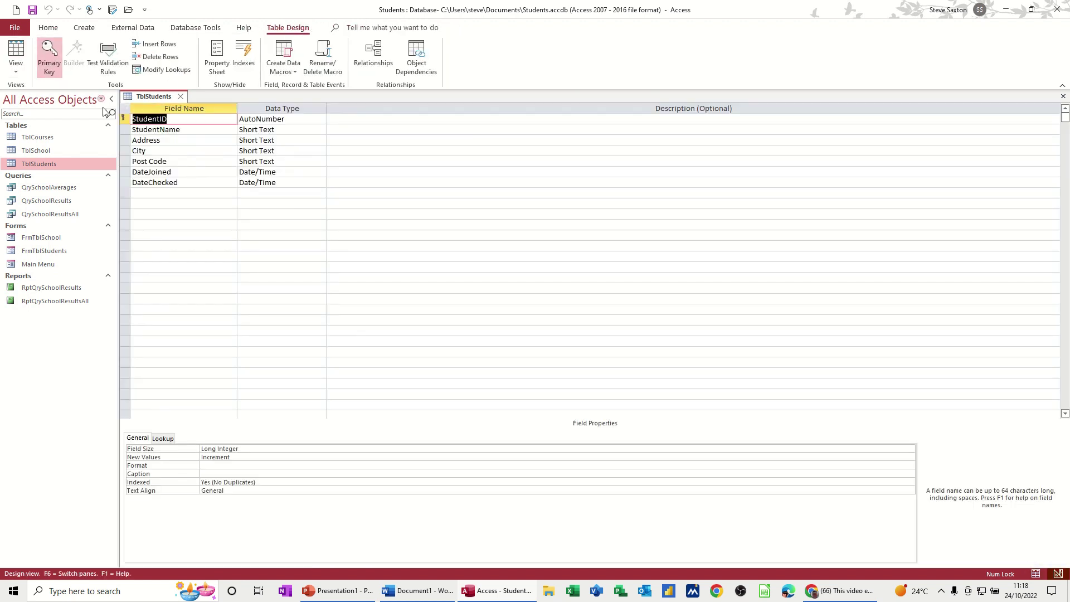
{"action": "left_click", "coordinate": [122, 151]}
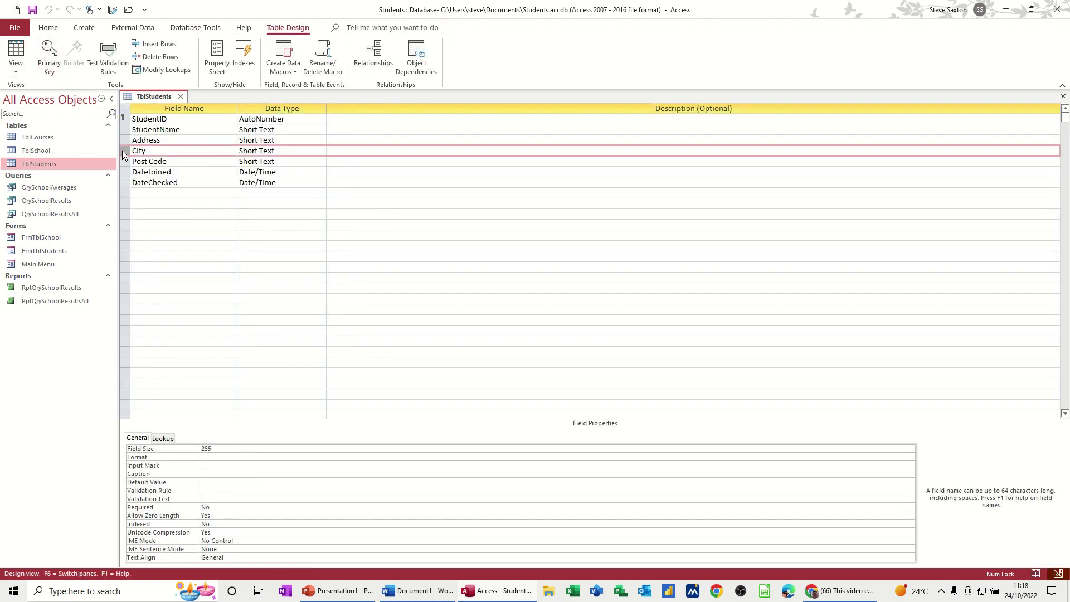
{"action": "left_click", "coordinate": [128, 184]}
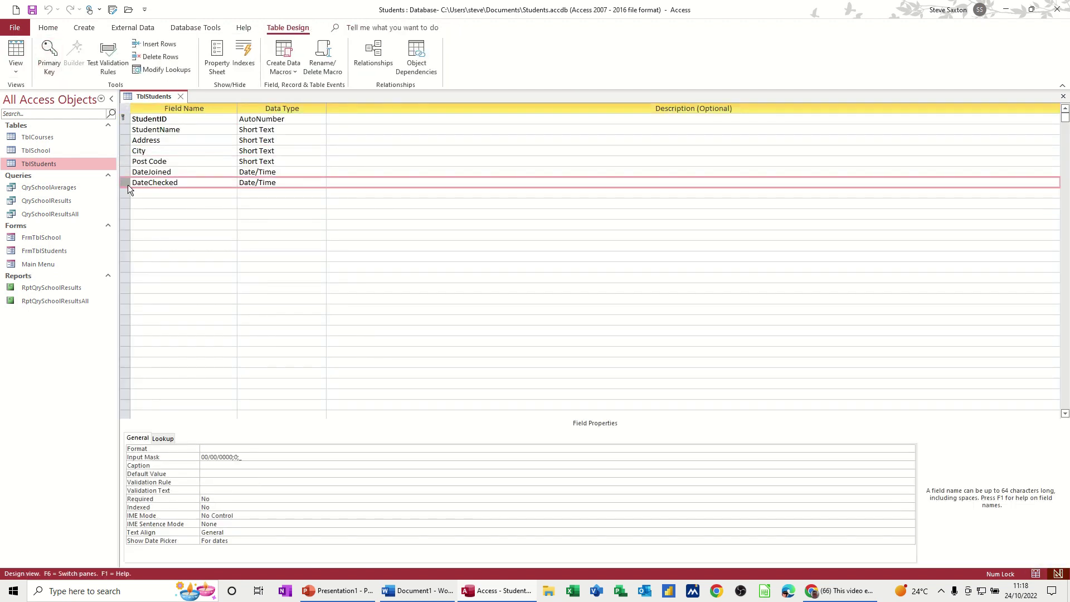
{"action": "left_click", "coordinate": [16, 51]}
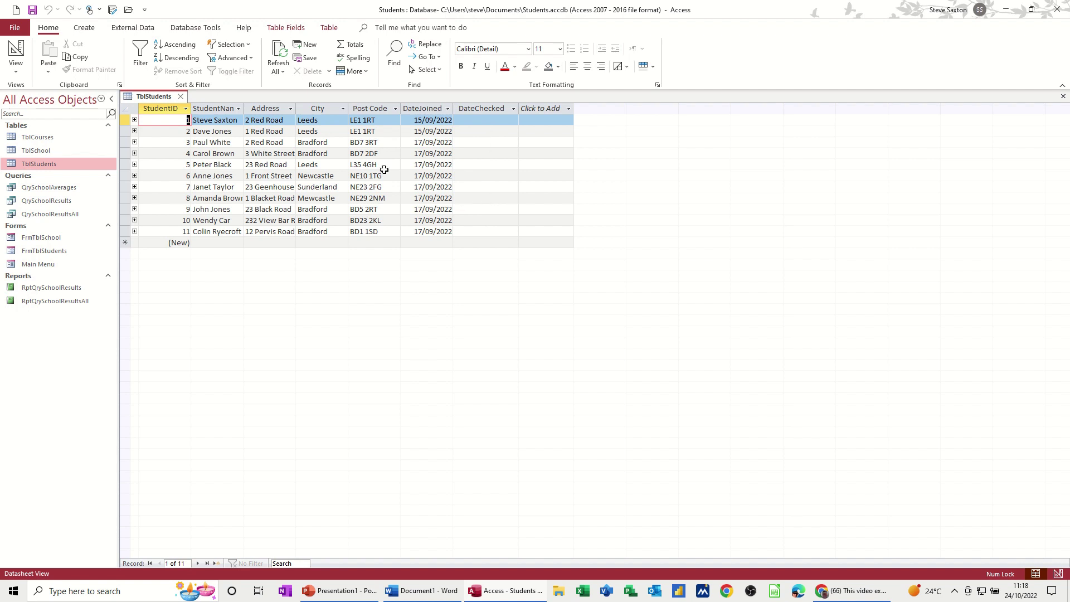
Close the table and start a new update query in Design View based on TblStudents
{"action": "left_click", "coordinate": [180, 97]}
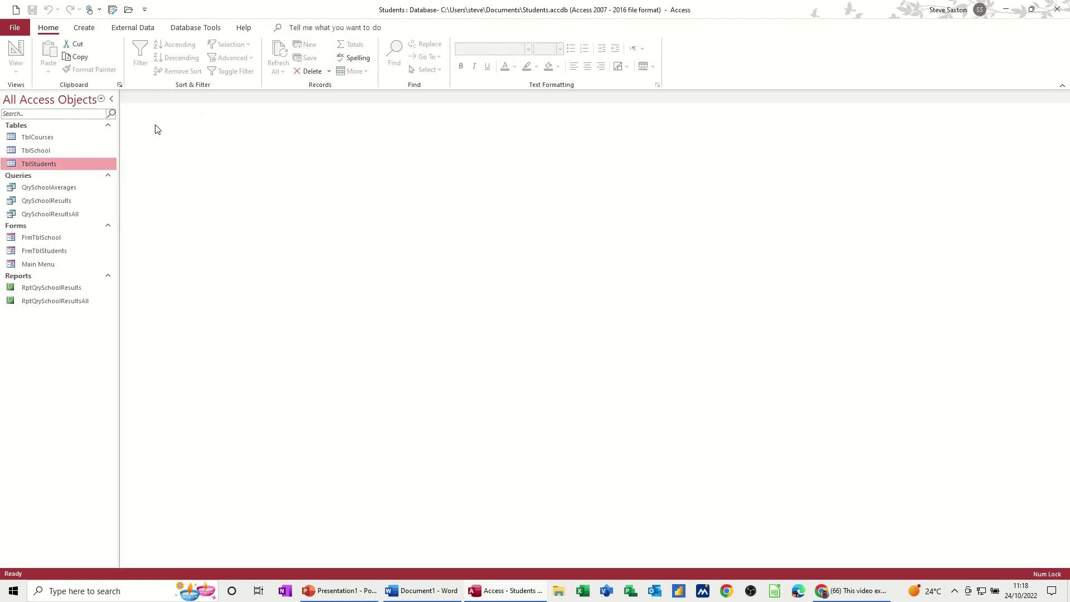
{"action": "left_click", "coordinate": [83, 29]}
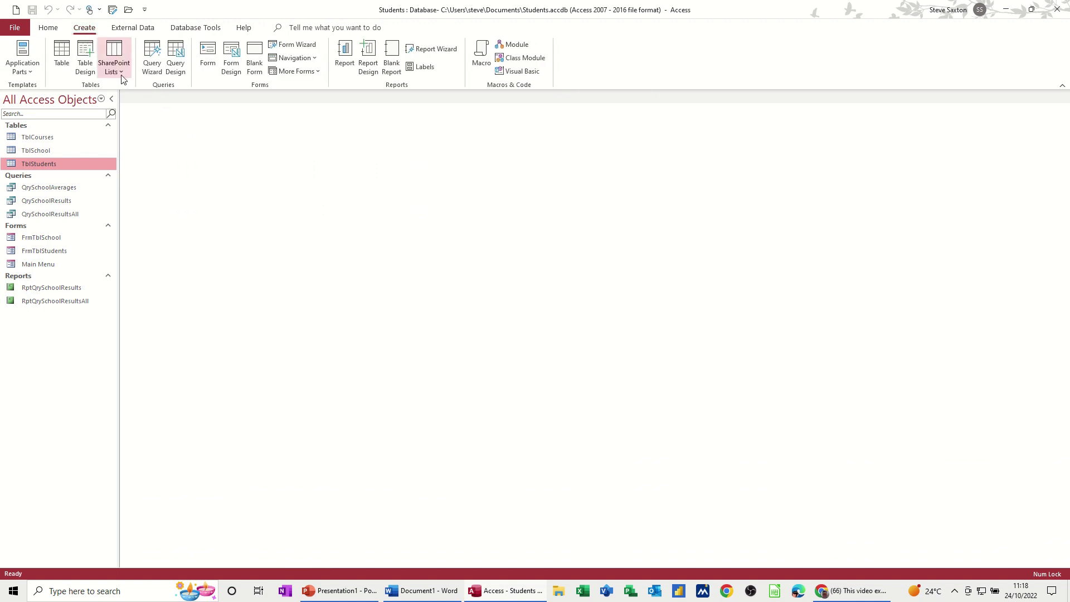
{"action": "left_click", "coordinate": [171, 59]}
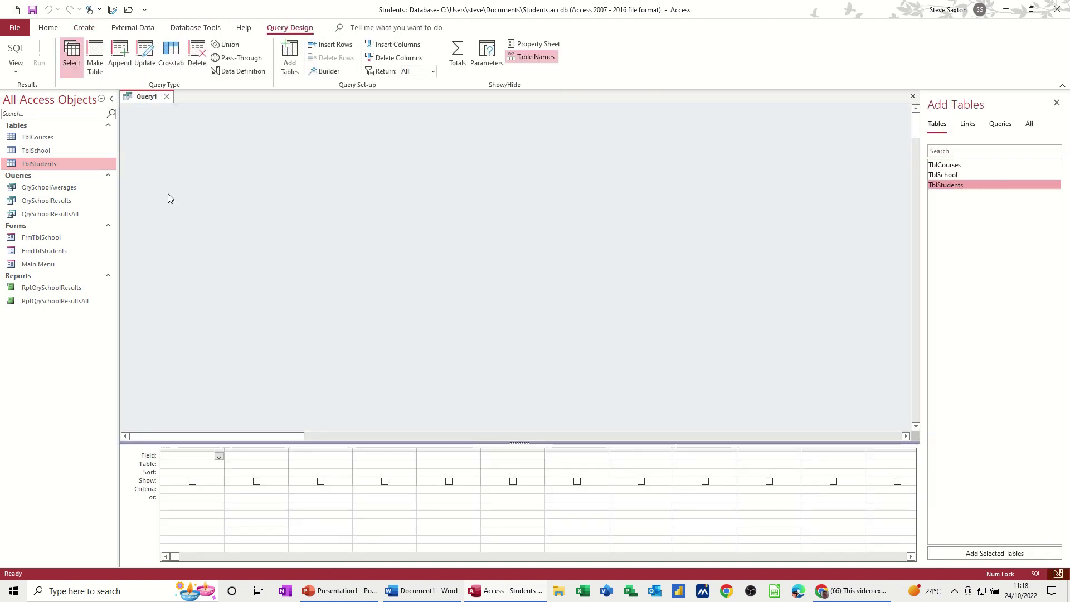
{"action": "left_click_drag", "start_coordinate": [56, 164], "coordinate": [248, 176]}
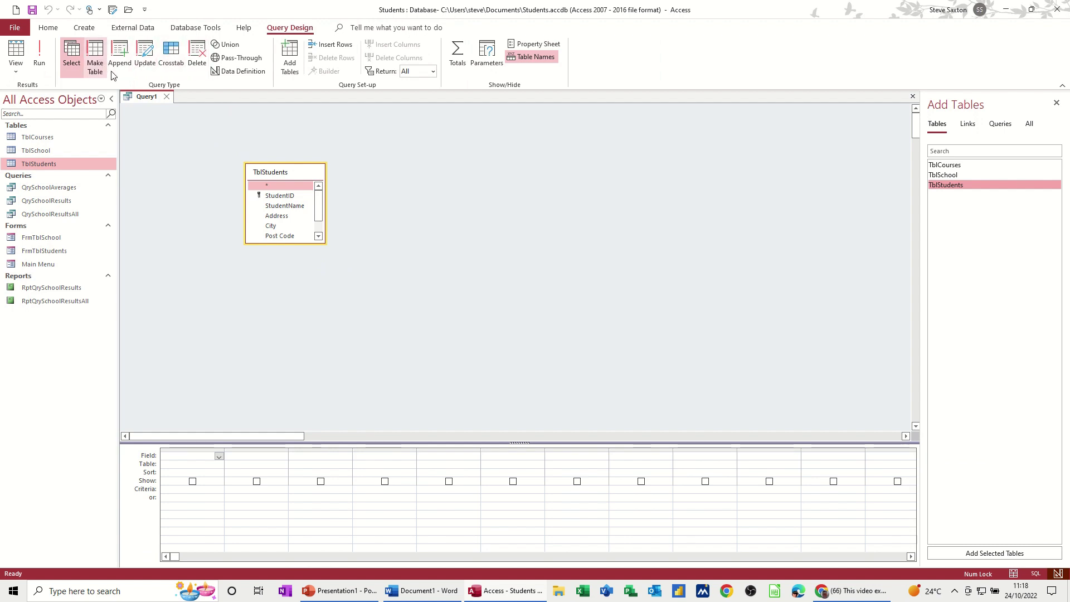
{"action": "left_click", "coordinate": [146, 59]}
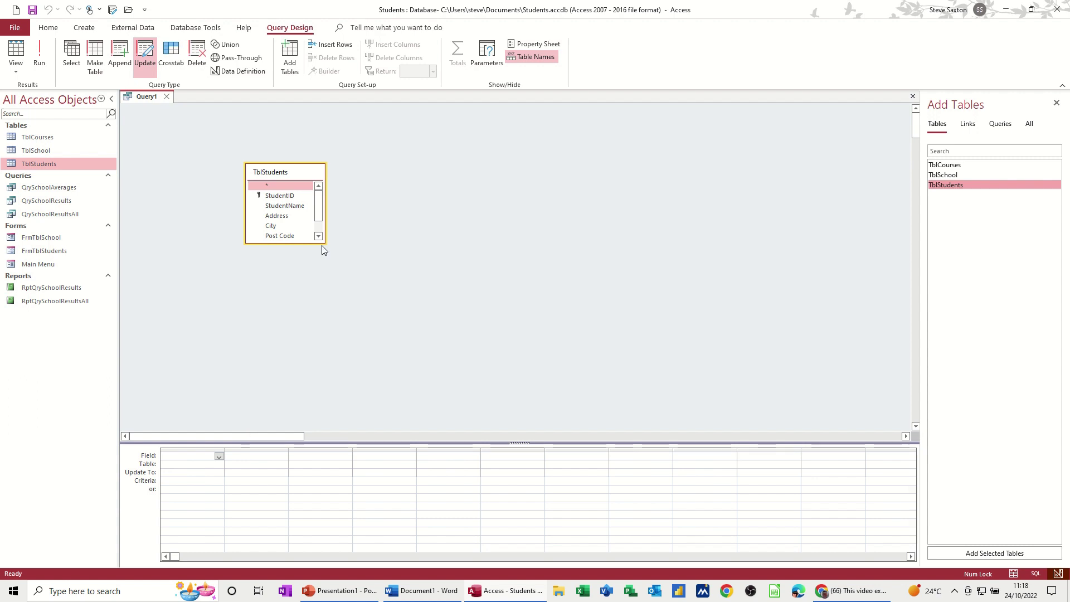
Add DateChecked and City to the query grid, with DateChecked updated to Now()
{"action": "scroll", "coordinate": [319, 216], "scroll_direction": "down", "scroll_amount": 2}
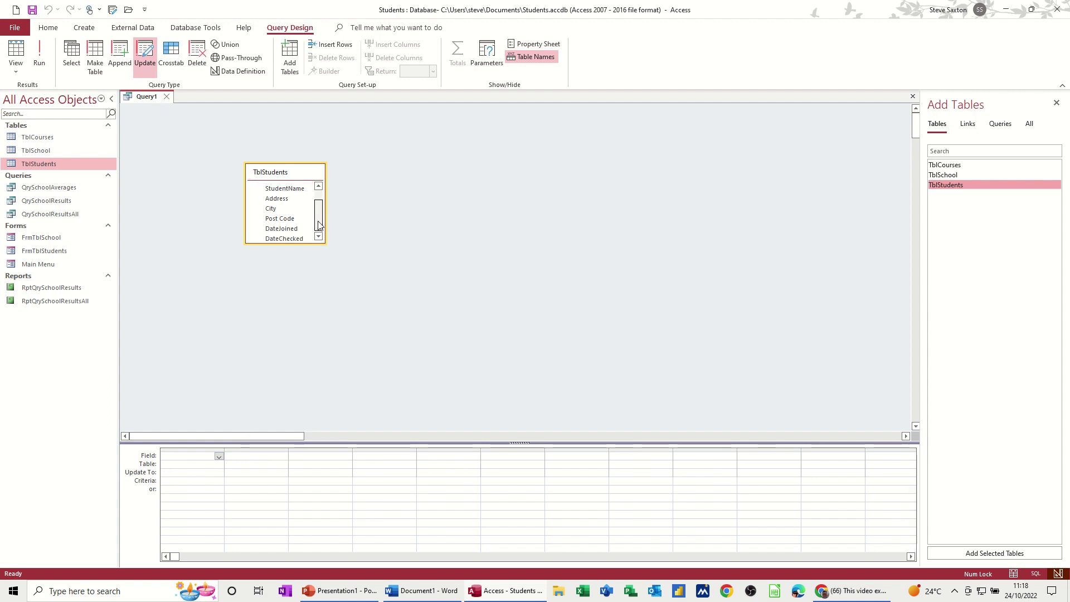
{"action": "double_click", "coordinate": [283, 237]}
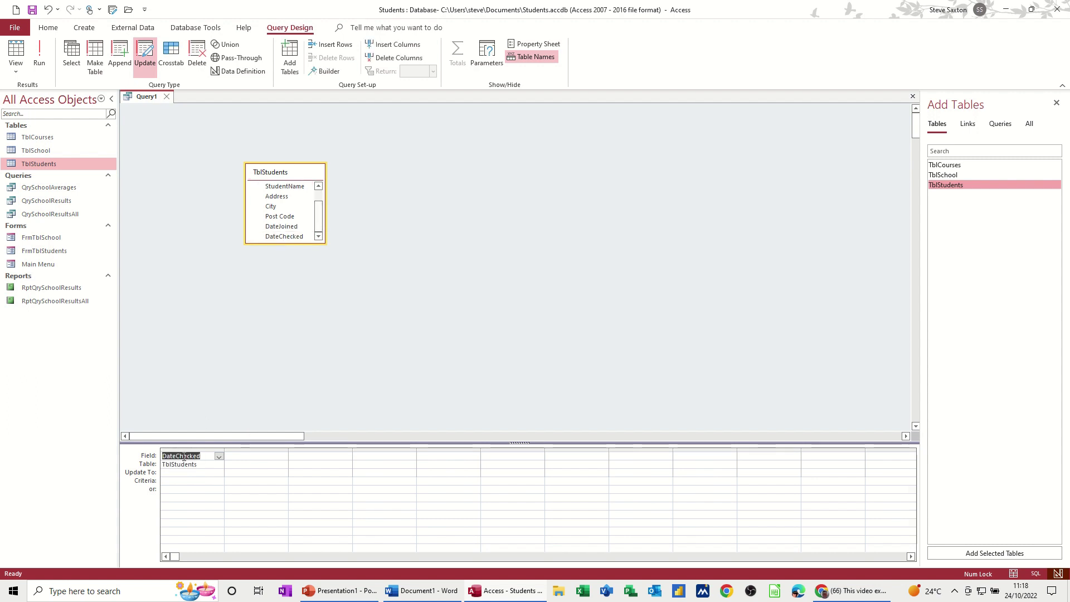
{"action": "left_click", "coordinate": [170, 472]}
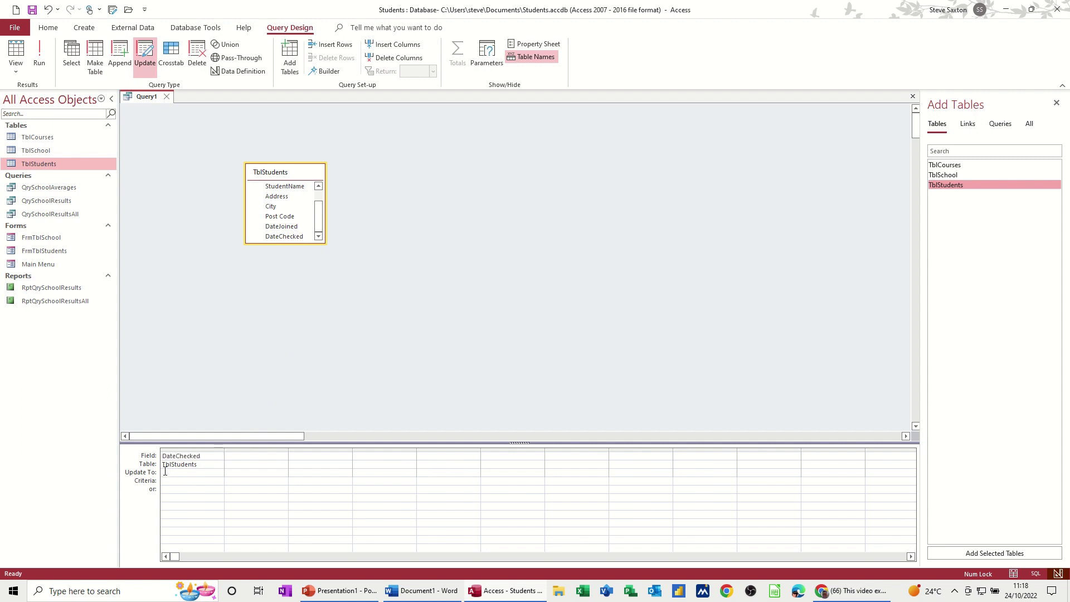
{"action": "left_click", "coordinate": [281, 207]}
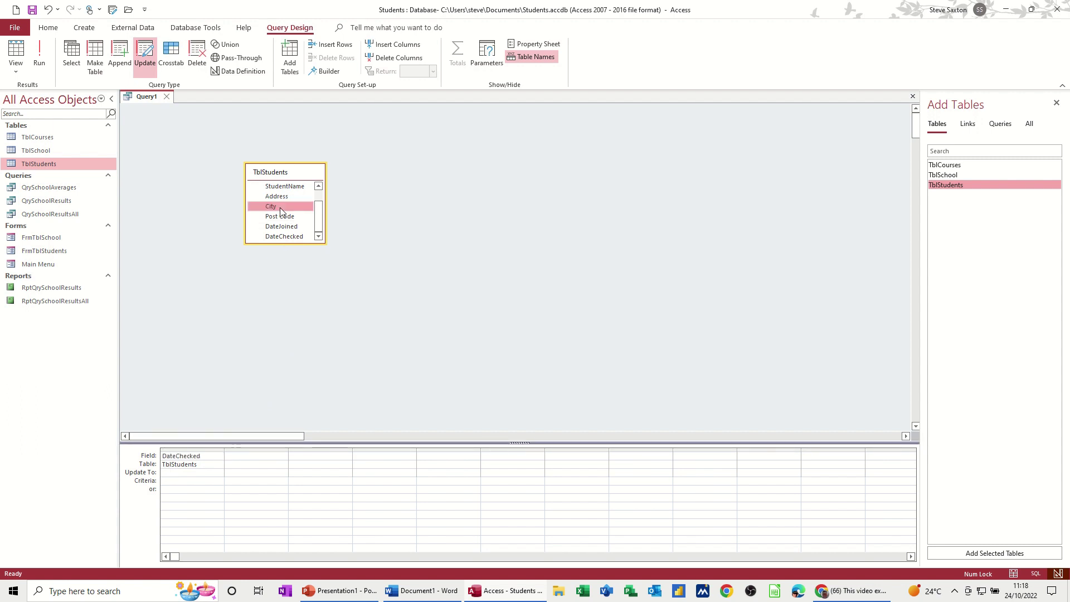
{"action": "double_click", "coordinate": [281, 207]}
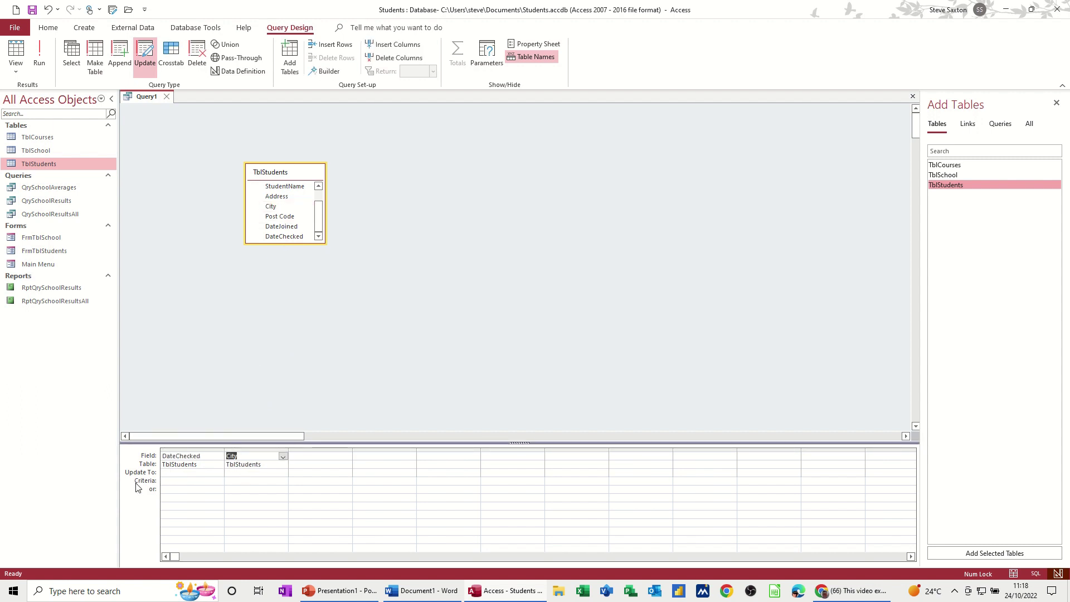
{"action": "left_click", "coordinate": [233, 483]}
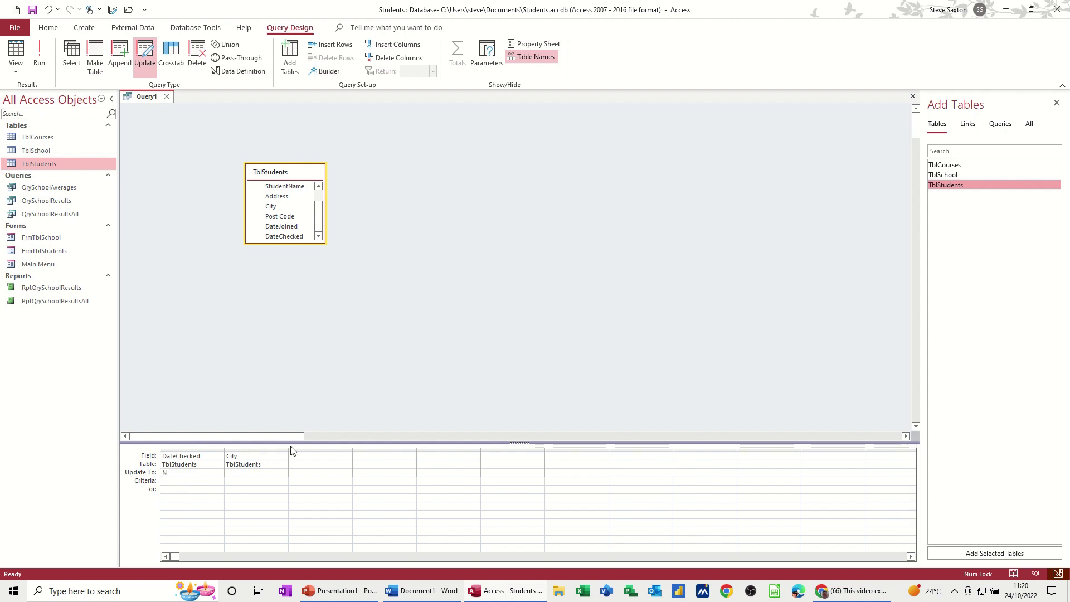
{"action": "type", "text": "ow()"}
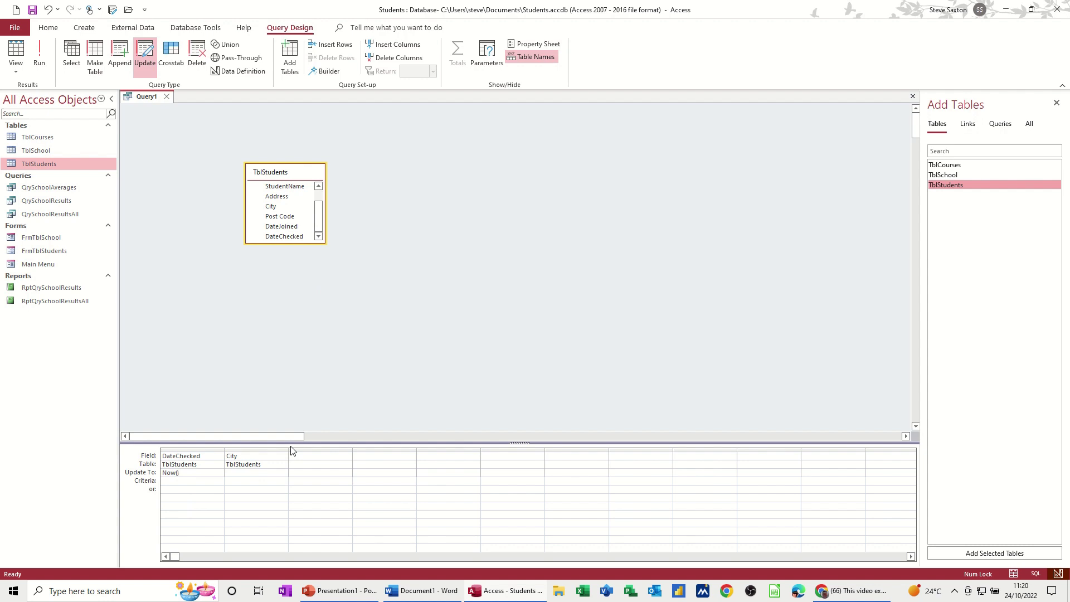
Replace Now() with 24/10/22 as DateChecked's update value
{"action": "key", "text": "BackSpace"}
{"action": "key", "text": "BackSpace"}
{"action": "key", "text": "BackSpace"}
{"action": "key", "text": "BackSpace"}
{"action": "key", "text": "BackSpace"}
{"action": "type", "text": "24/10/22"}
{"action": "left_click", "coordinate": [231, 480]}
Give City the criteria [Enter the city], enlarge the grid, and run the query
{"action": "type", "text": "[Enter th"}
{"action": "left_click_drag", "start_coordinate": [263, 442], "coordinate": [282, 291]}
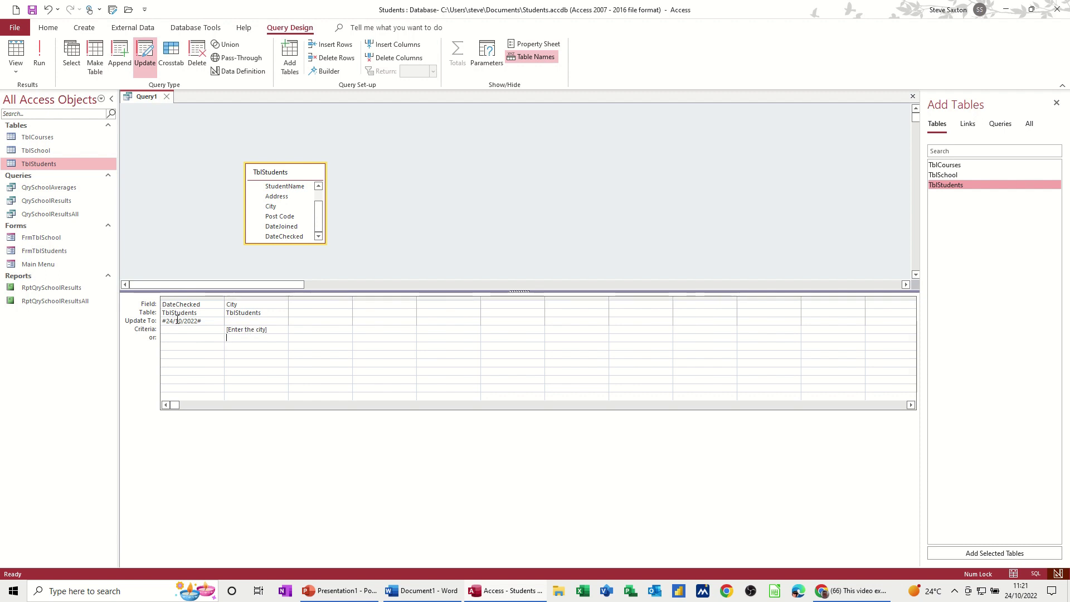
{"action": "left_click", "coordinate": [36, 50]}
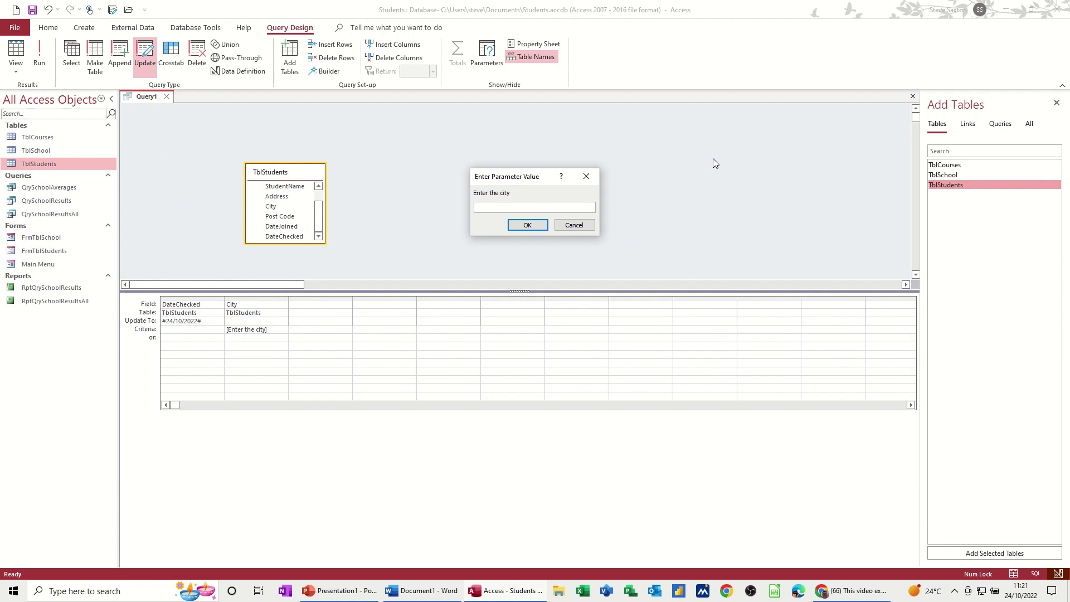
Enter Bradford as the city and confirm updating the 5 rows
{"action": "type", "text": "Bradford"}
{"action": "left_click", "coordinate": [525, 225]}
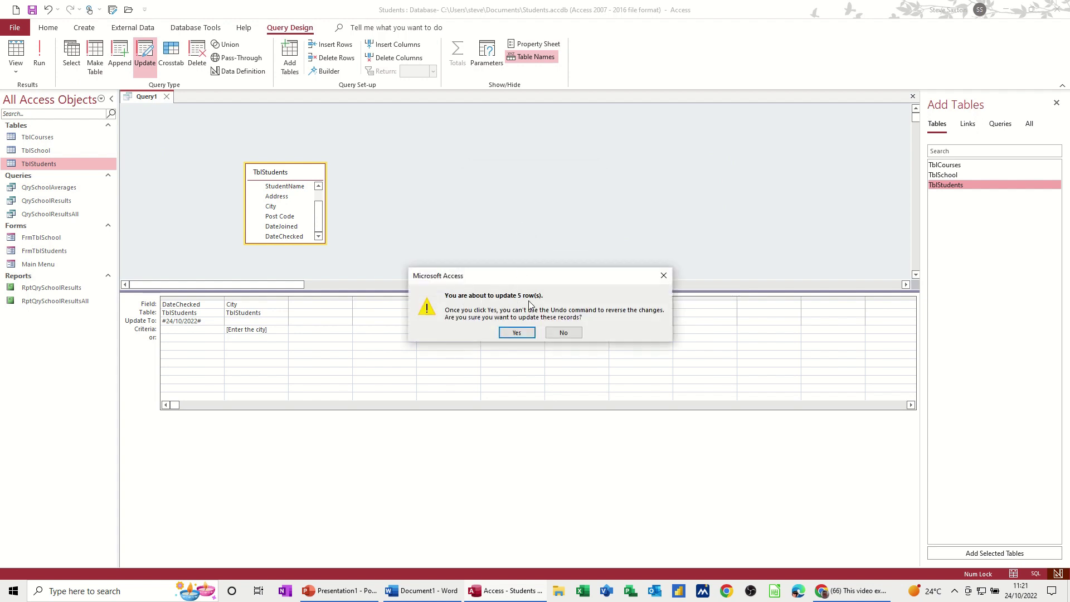
{"action": "left_click", "coordinate": [517, 333]}
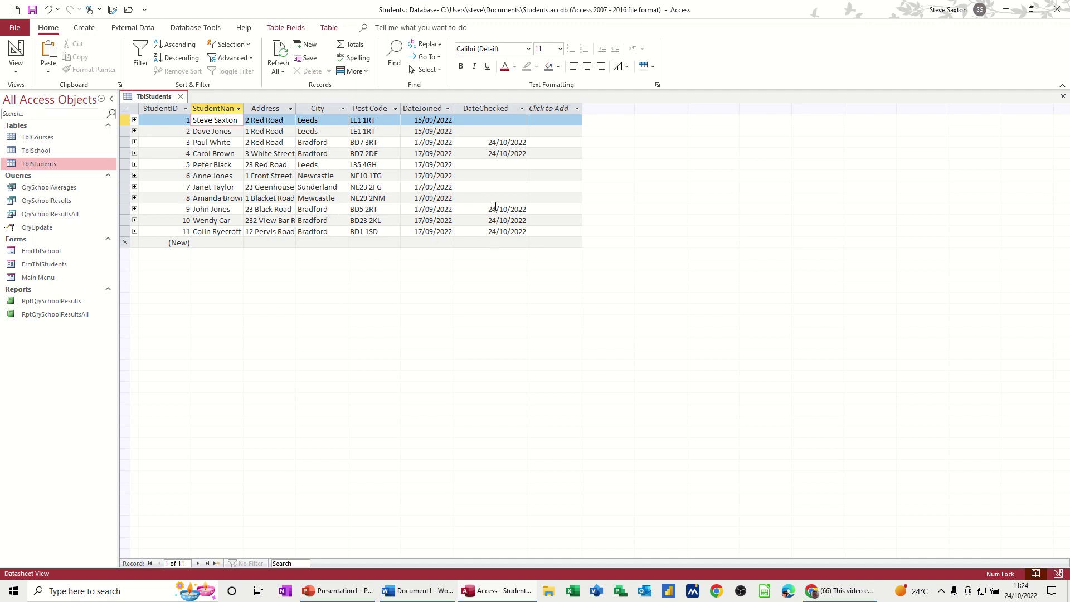
Close TblStudents saving its layout, and bring up QryUpdate's shortcut menu
{"action": "left_click", "coordinate": [180, 96]}
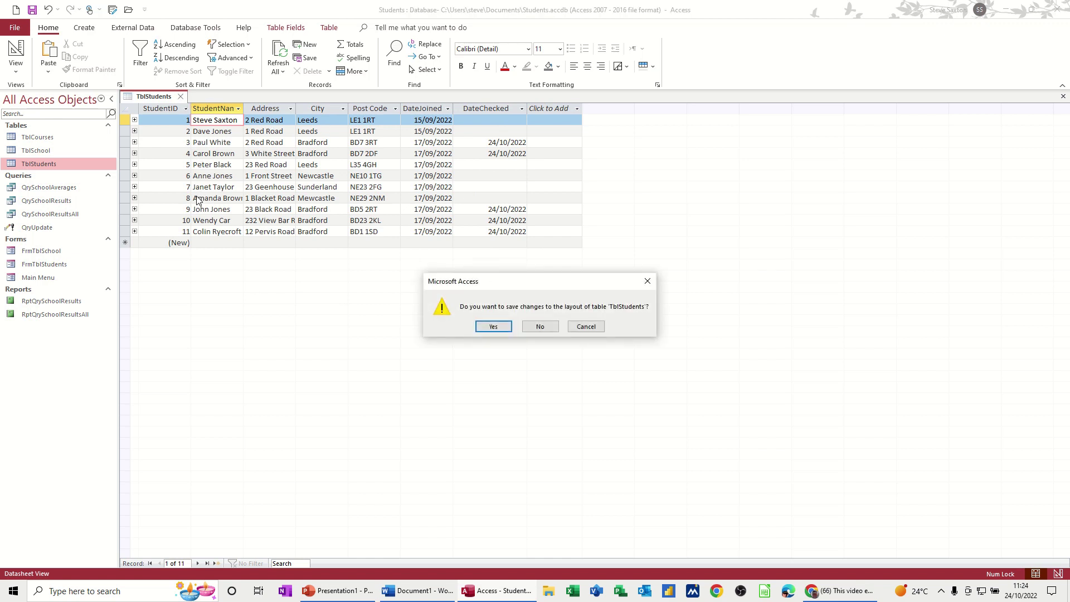
{"action": "left_click", "coordinate": [493, 326]}
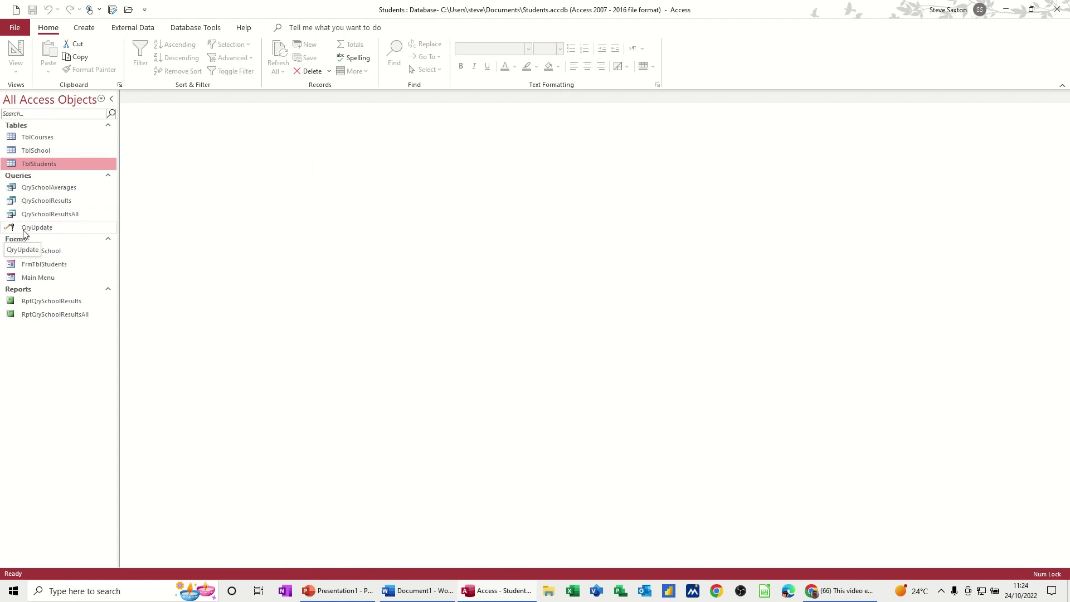
{"action": "left_click", "coordinate": [34, 228]}
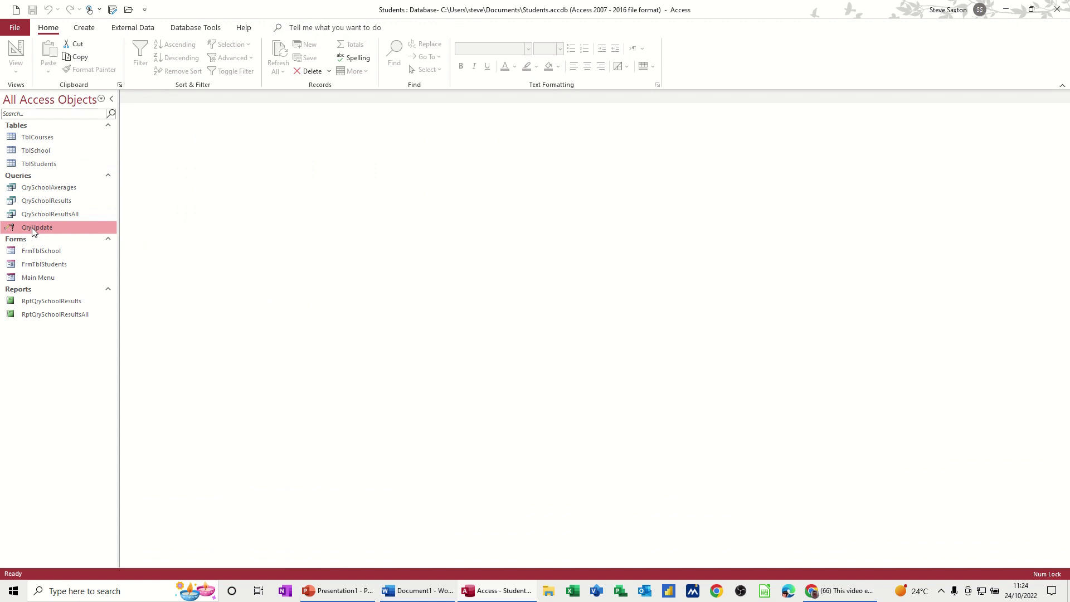
{"action": "right_click", "coordinate": [32, 227]}
Open QryUpdate in Design View and change DateChecked's Update To value to [Enter the date]
{"action": "left_click", "coordinate": [61, 254]}
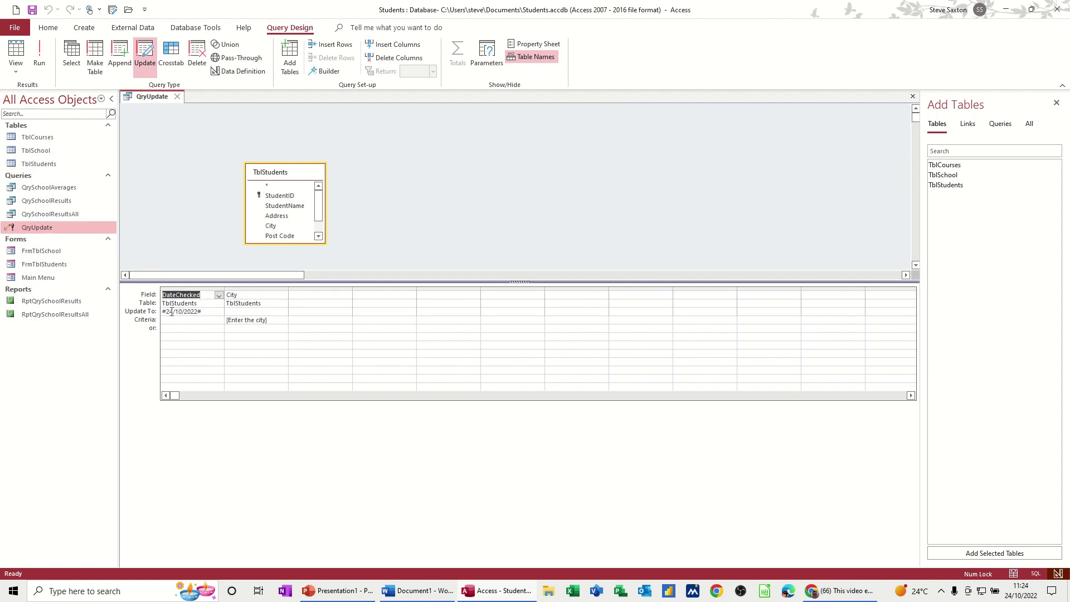
{"action": "left_click", "coordinate": [208, 313]}
{"action": "left_click", "coordinate": [156, 313]}
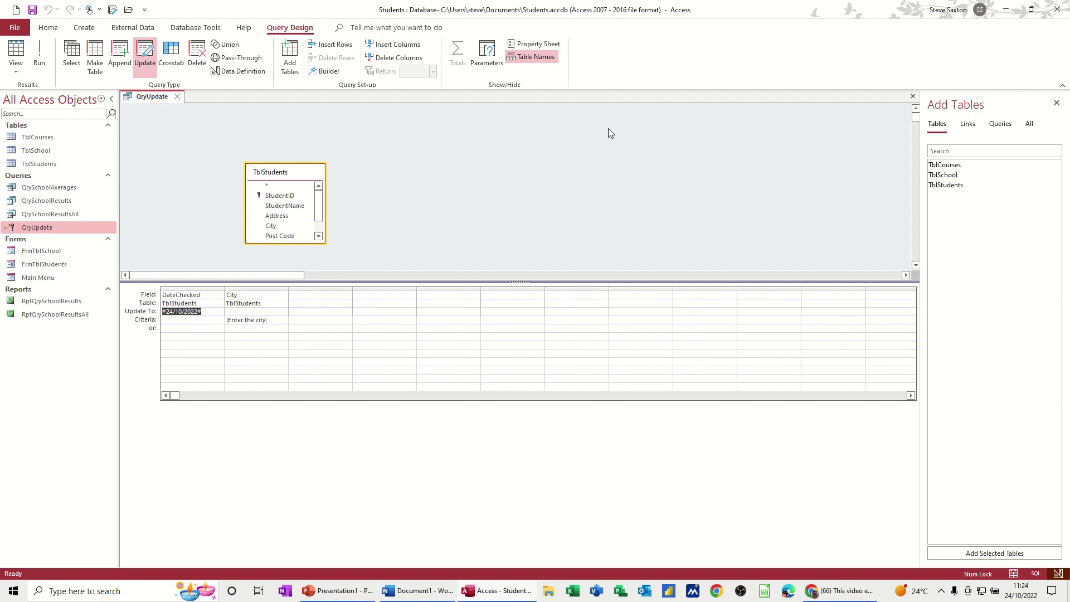
{"action": "type", "text": "[Enter the"}
{"action": "type", "text": "date]"}
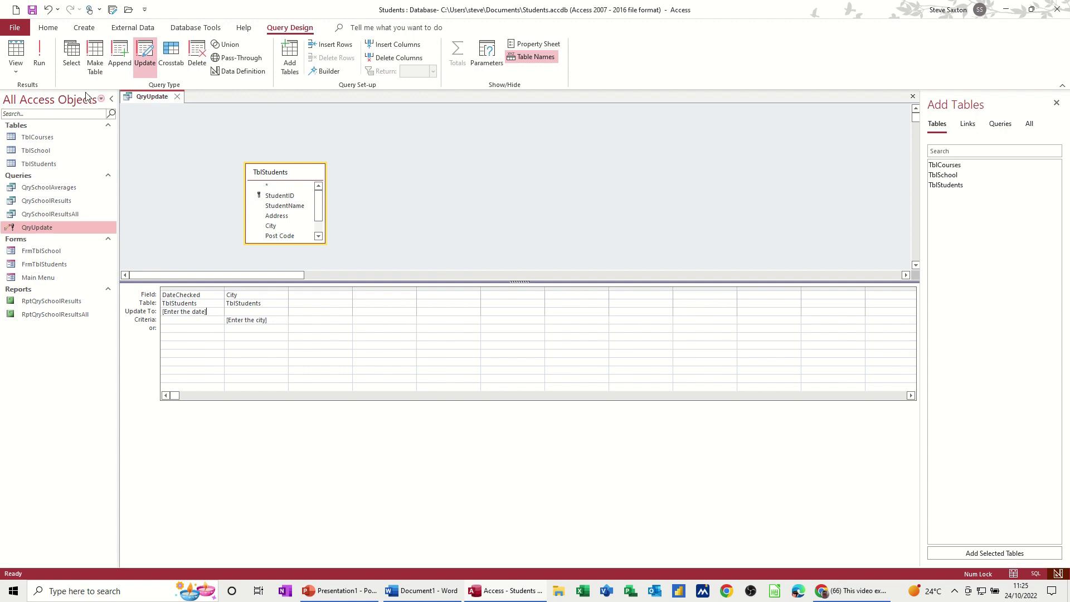
Run QryUpdate with date 1/11/22 and city Leeds, confirming the 3-row update
{"action": "left_click", "coordinate": [39, 56]}
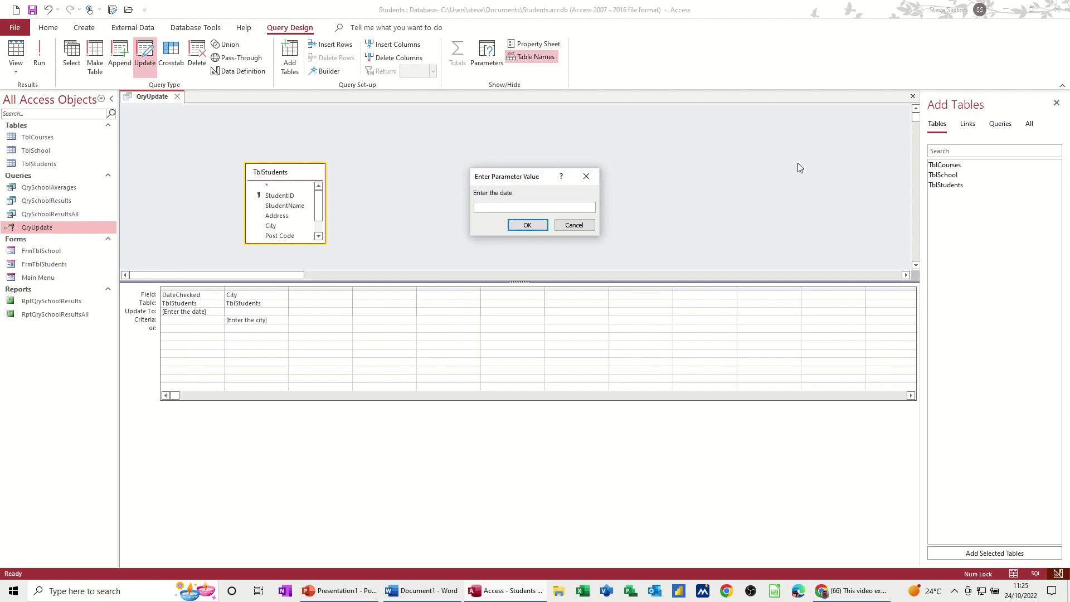
{"action": "type", "text": "1/11/22"}
{"action": "left_click", "coordinate": [518, 223]}
{"action": "type", "text": "Leeds"}
{"action": "left_click", "coordinate": [522, 223]}
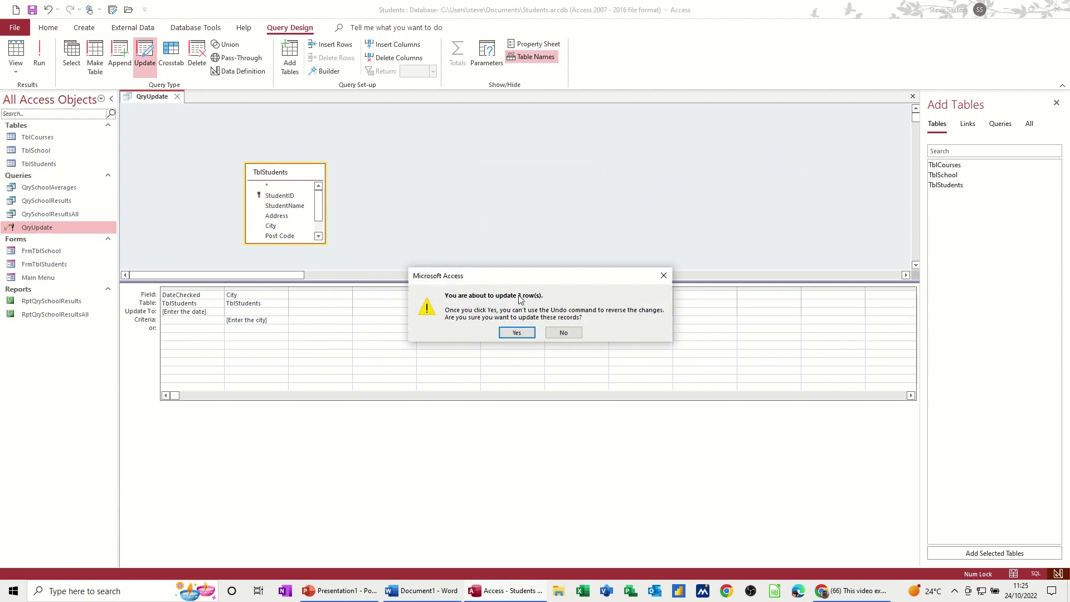
{"action": "left_click", "coordinate": [517, 333]}
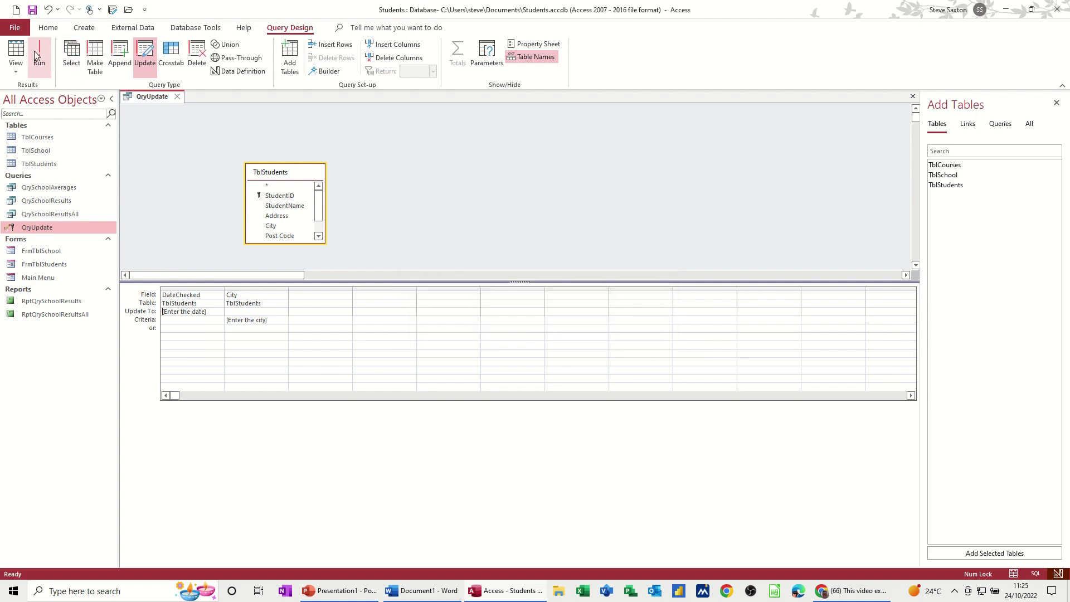
Cancel the prompt from View and reopen TblStudents to check the results
{"action": "left_click", "coordinate": [17, 53]}
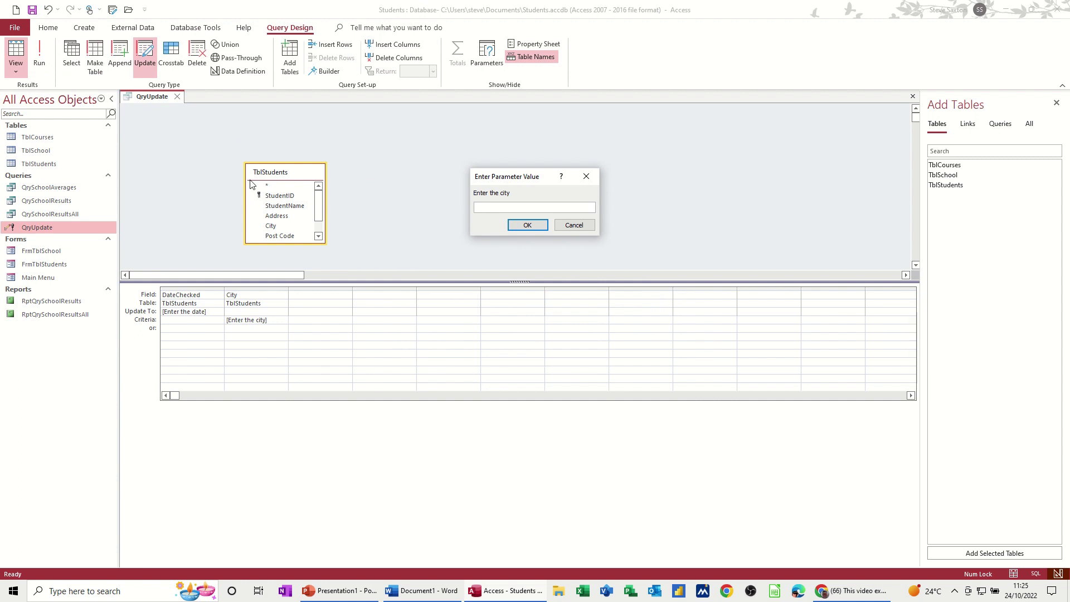
{"action": "left_click", "coordinate": [574, 226]}
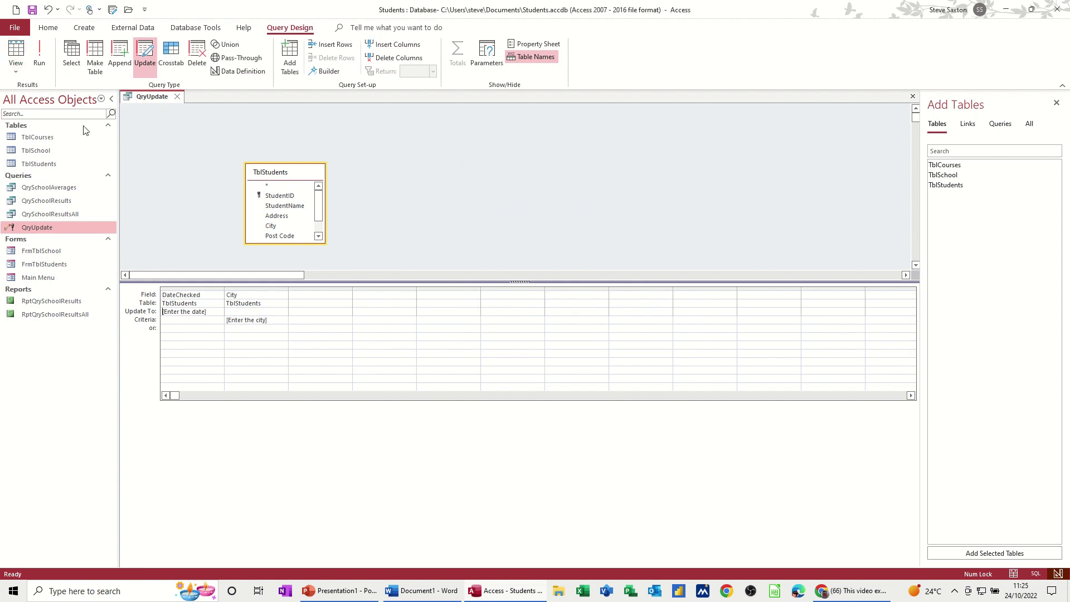
{"action": "double_click", "coordinate": [54, 164]}
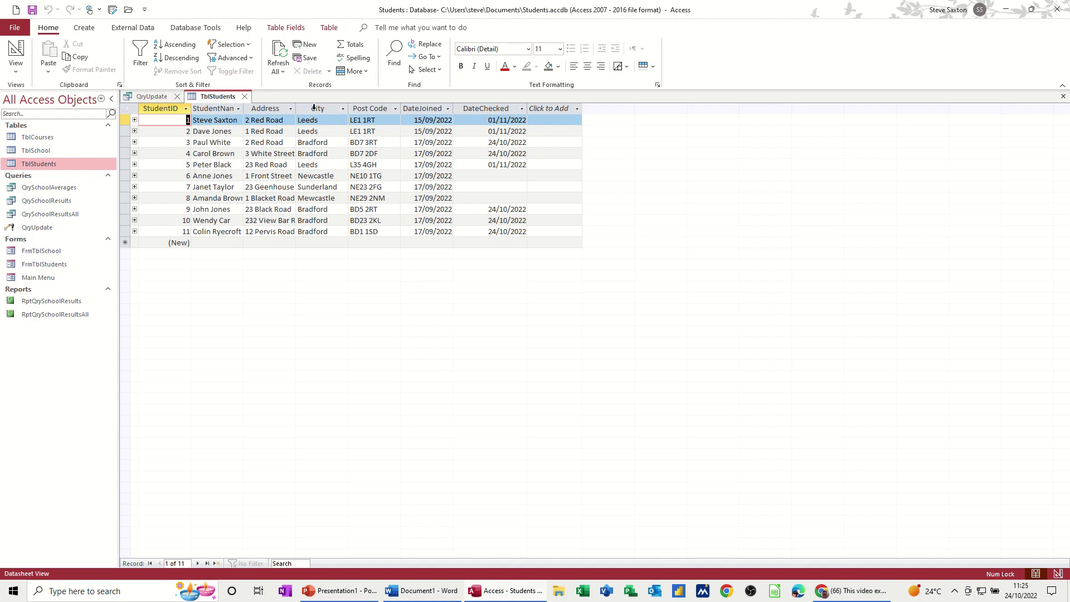
Close TblStudents, then close QryUpdate saving its design changes
{"action": "left_click", "coordinate": [247, 98]}
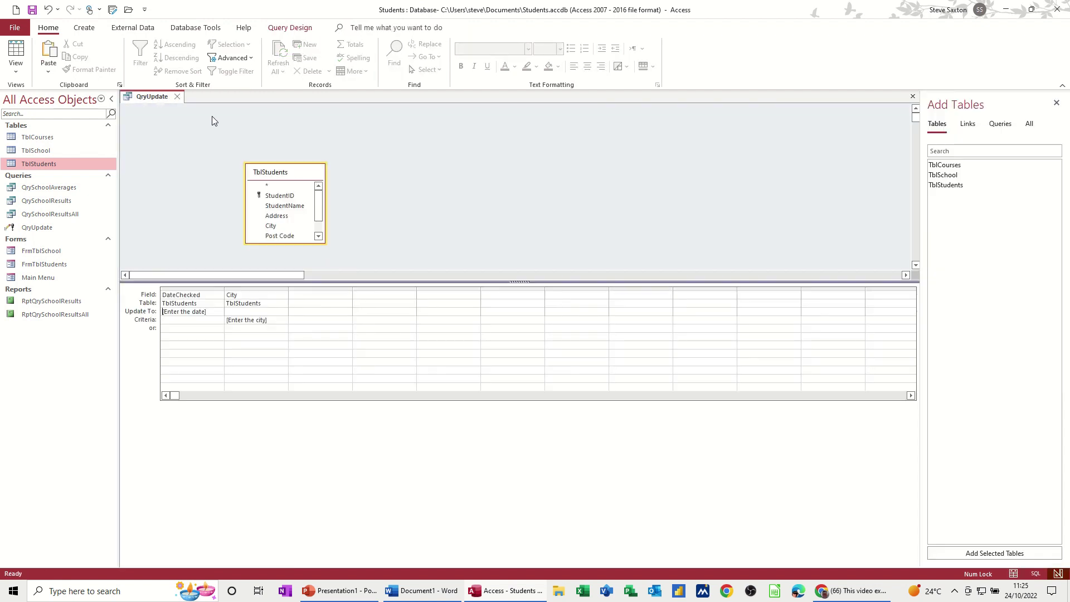
{"action": "left_click", "coordinate": [177, 96]}
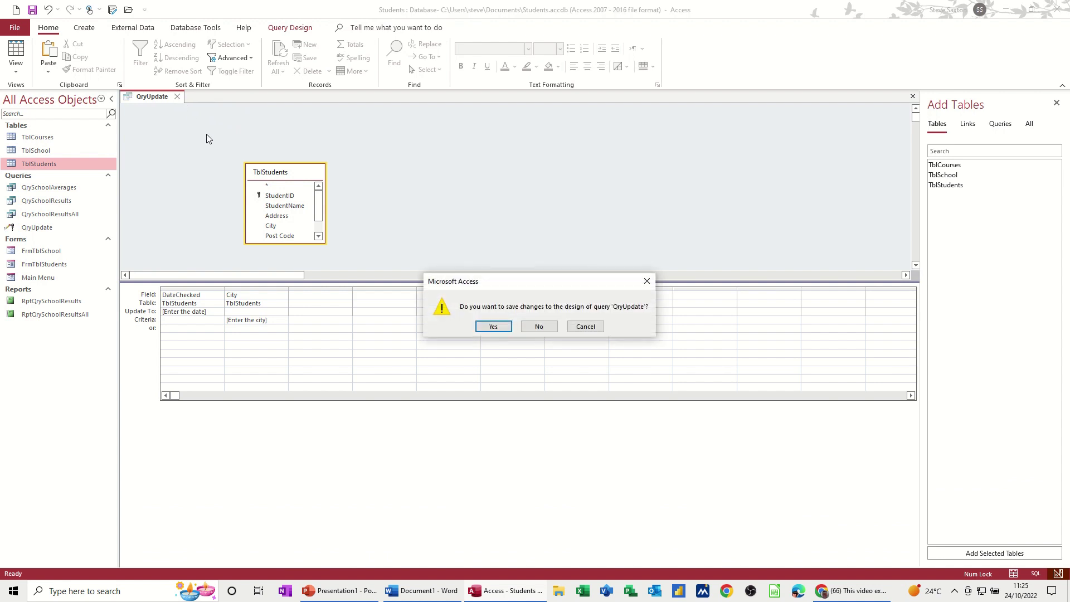
{"action": "left_click", "coordinate": [490, 327]}
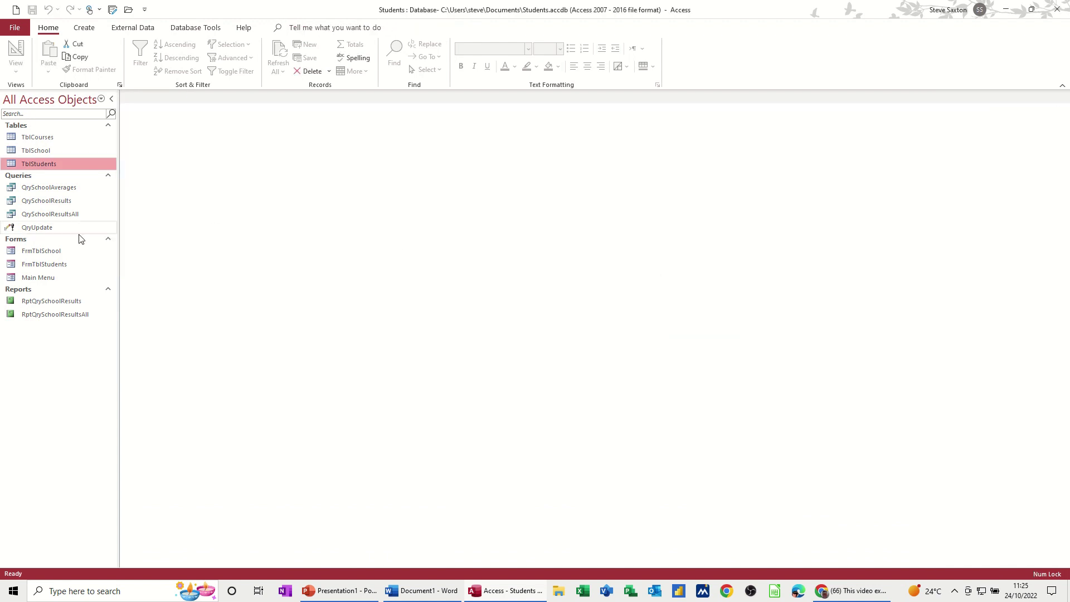
Run QryUpdate with date 1/10/22 and city Newcastle, confirm the 1-row update, then open TblStudents
{"action": "double_click", "coordinate": [32, 229]}
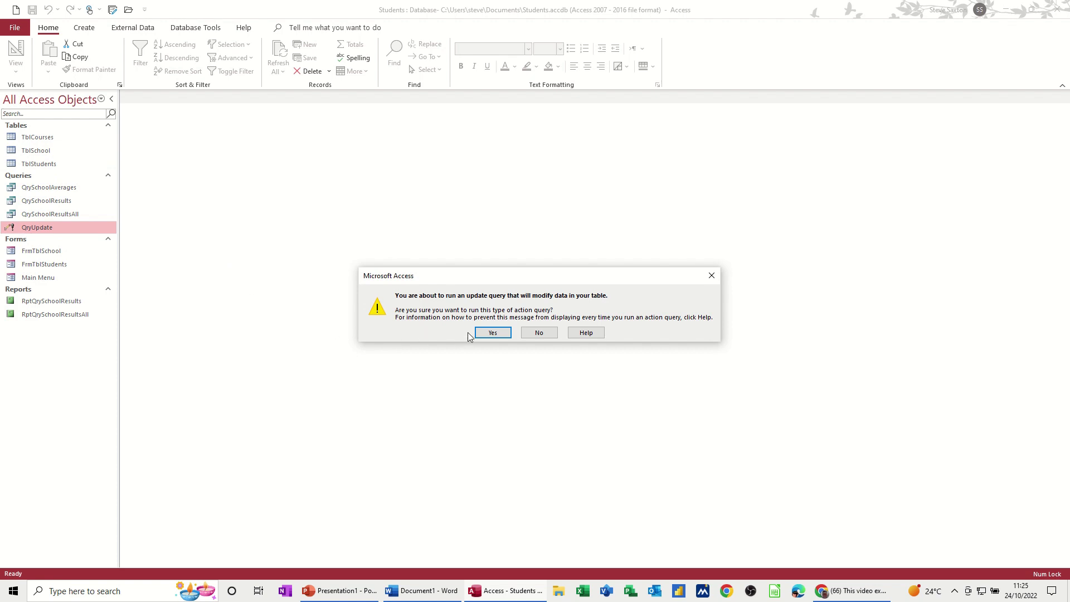
{"action": "left_click", "coordinate": [491, 336]}
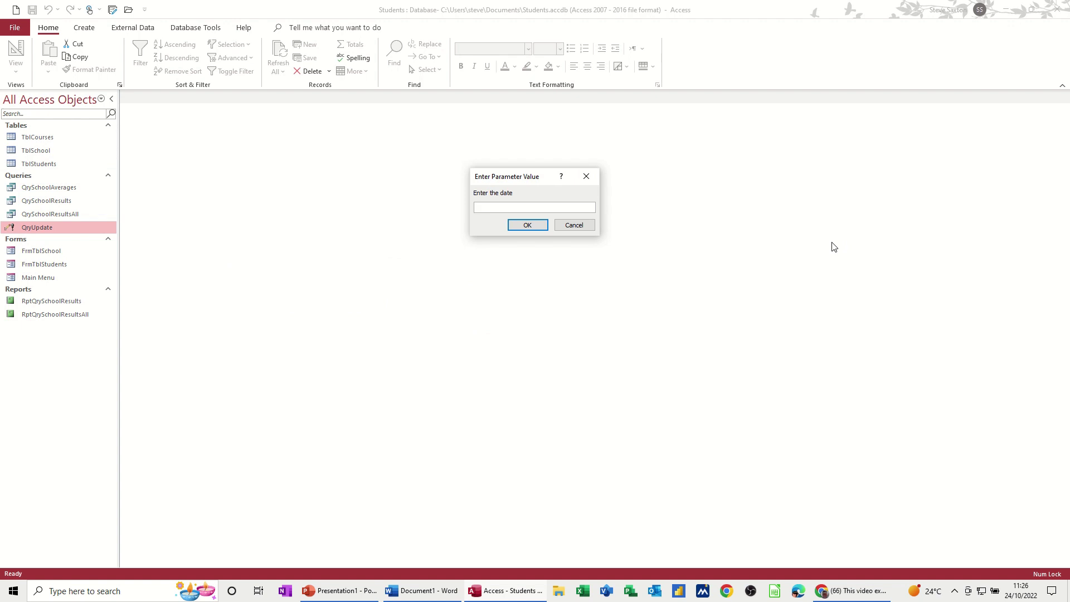
{"action": "type", "text": "1/10/22"}
{"action": "key", "text": "Return"}
{"action": "type", "text": "Newcastle"}
{"action": "left_click", "coordinate": [544, 233]}
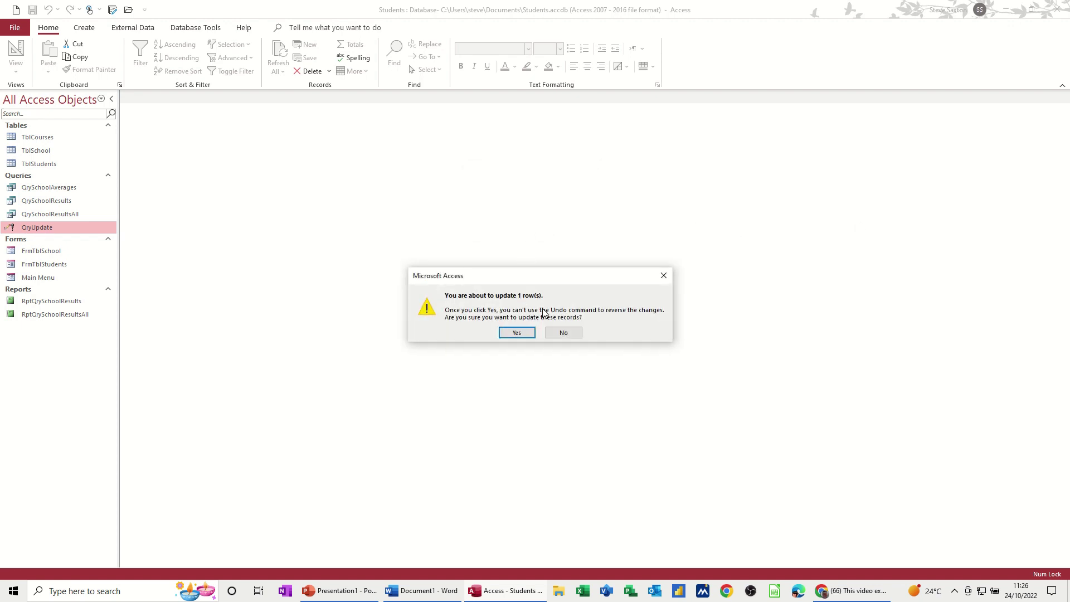
{"action": "left_click", "coordinate": [516, 333]}
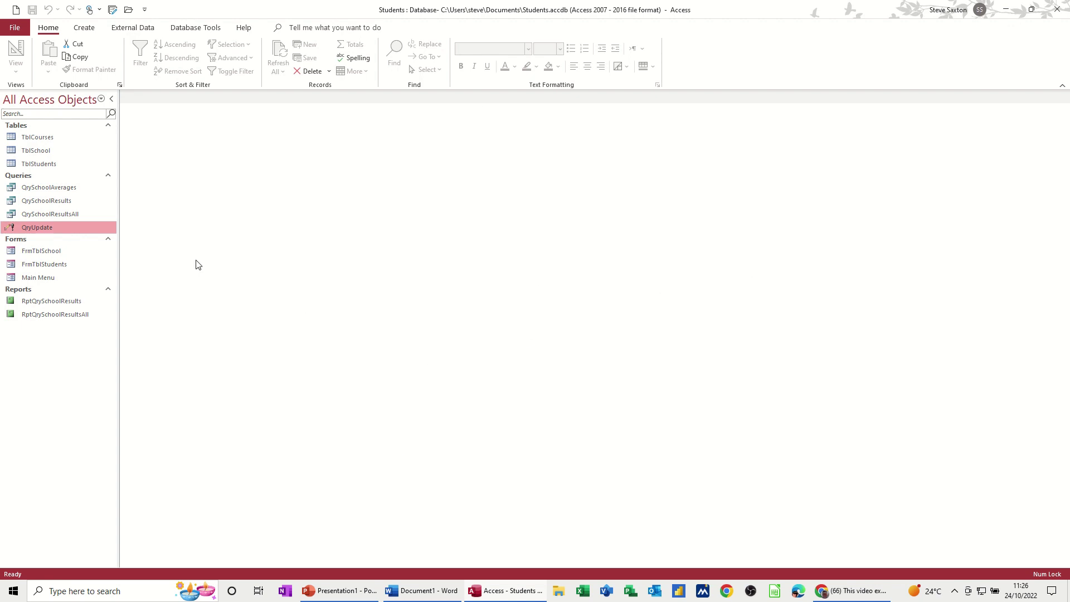
{"action": "double_click", "coordinate": [45, 164]}
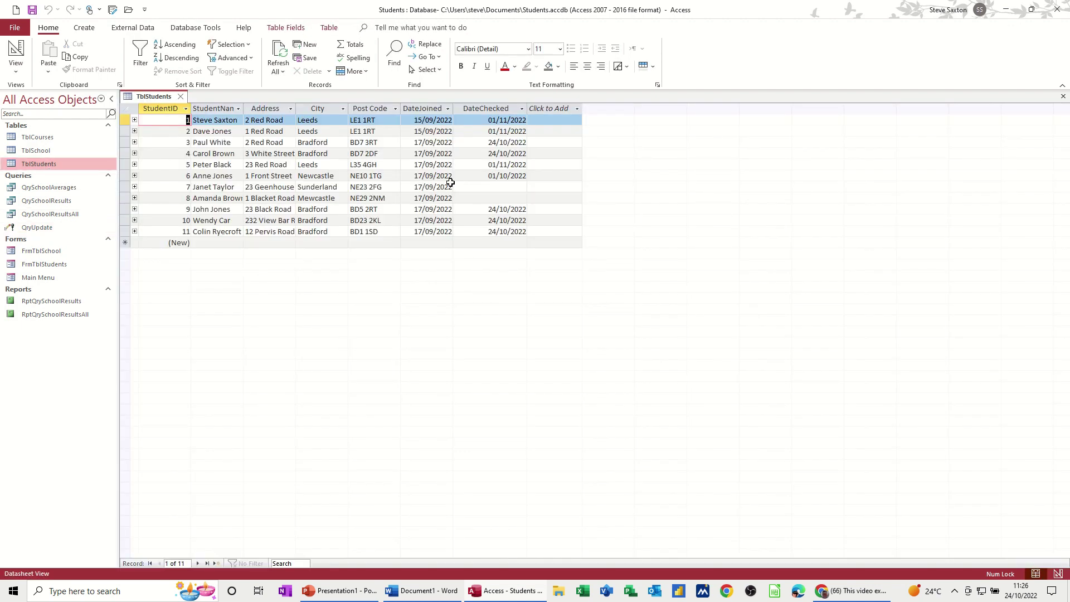